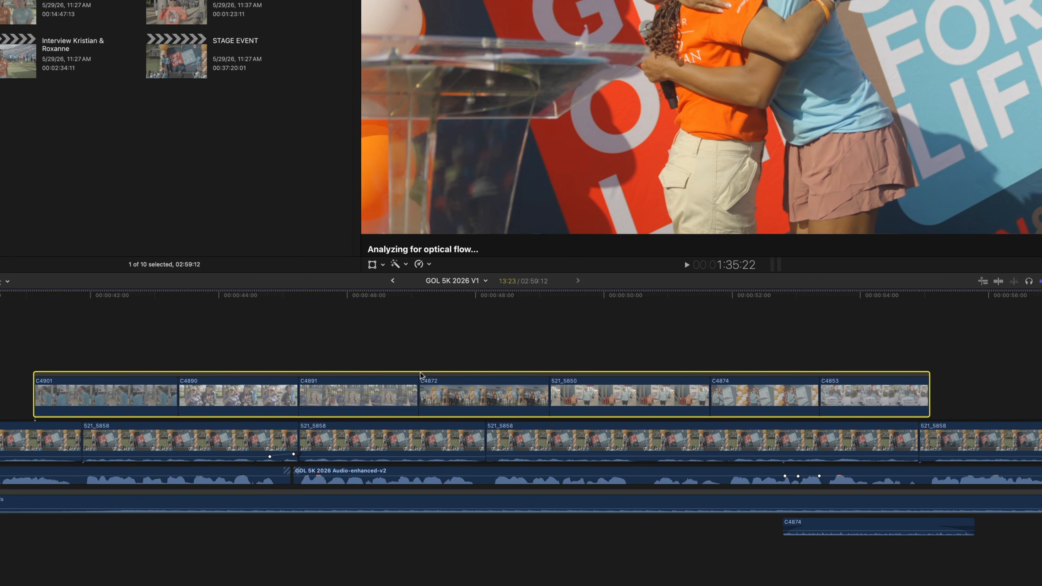
Step: Rearrange the clips within the connected storyline by moving them to new positions
mouse_move(421, 374)
mouse_down()
mouse_move(360, 358)
mouse_move(510, 357)
mouse_move(408, 355)
mouse_move(439, 370)
mouse_up()
drag(384, 394, 529, 395)
drag(605, 395, 460, 394)
drag(276, 394, 427, 394)
drag(323, 395, 444, 395)
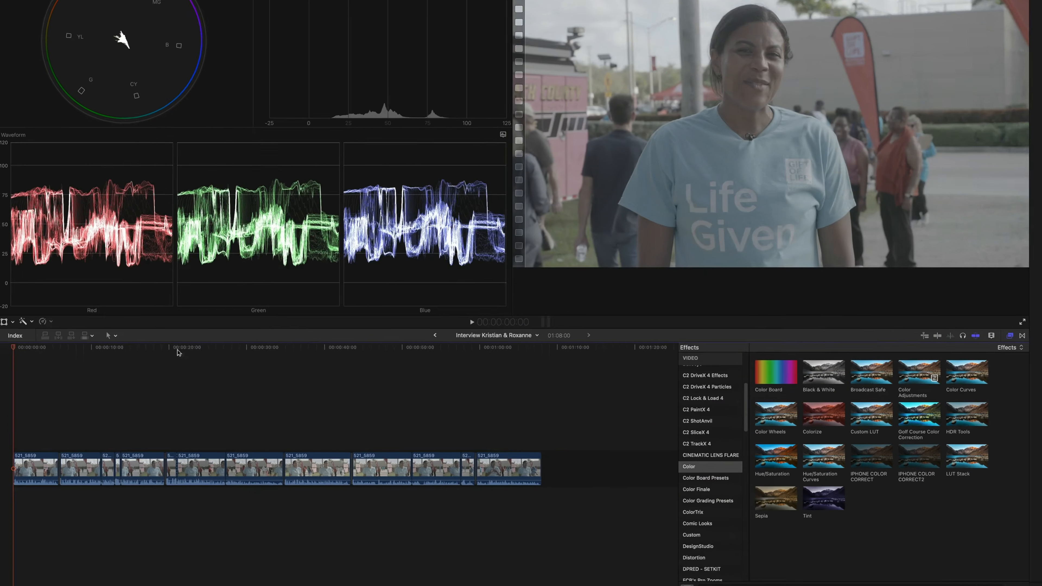
Step: Add an adjustment clip at the start of the interview timeline and extend it across all the clips
drag(152, 382, 20, 379)
drag(17, 242, 8, 246)
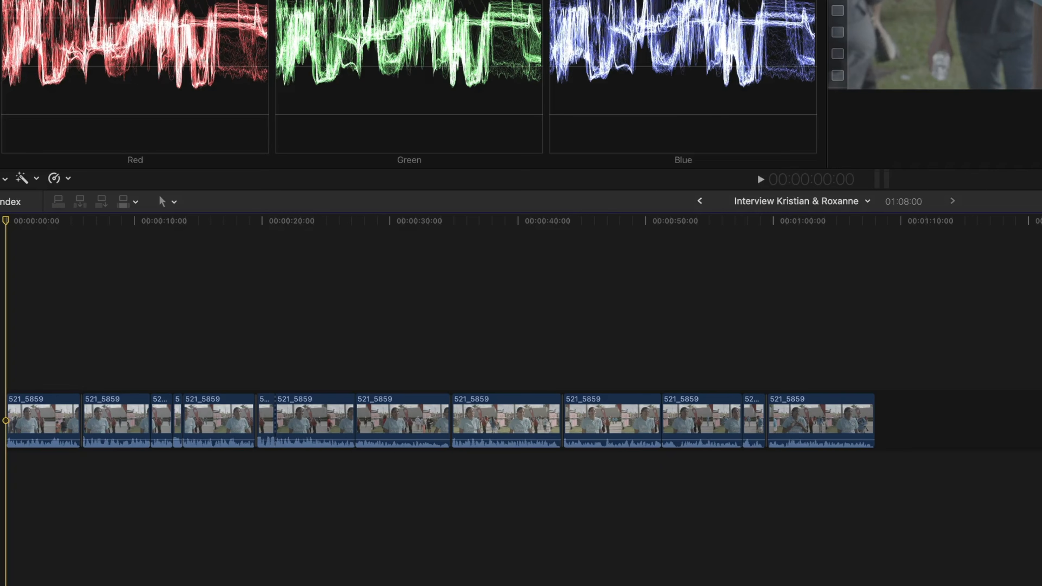
key(alt+a)
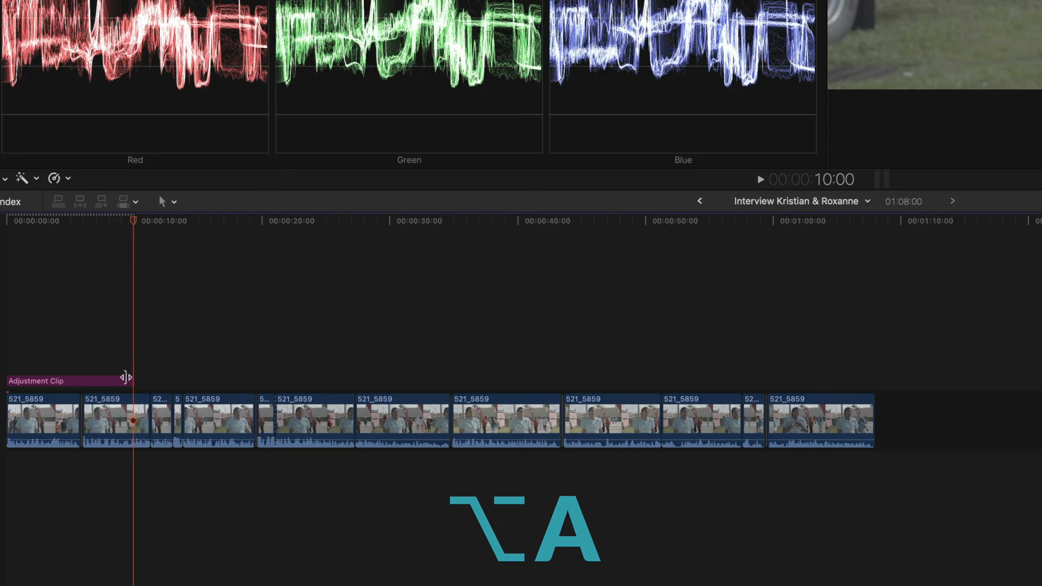
drag(129, 380, 867, 380)
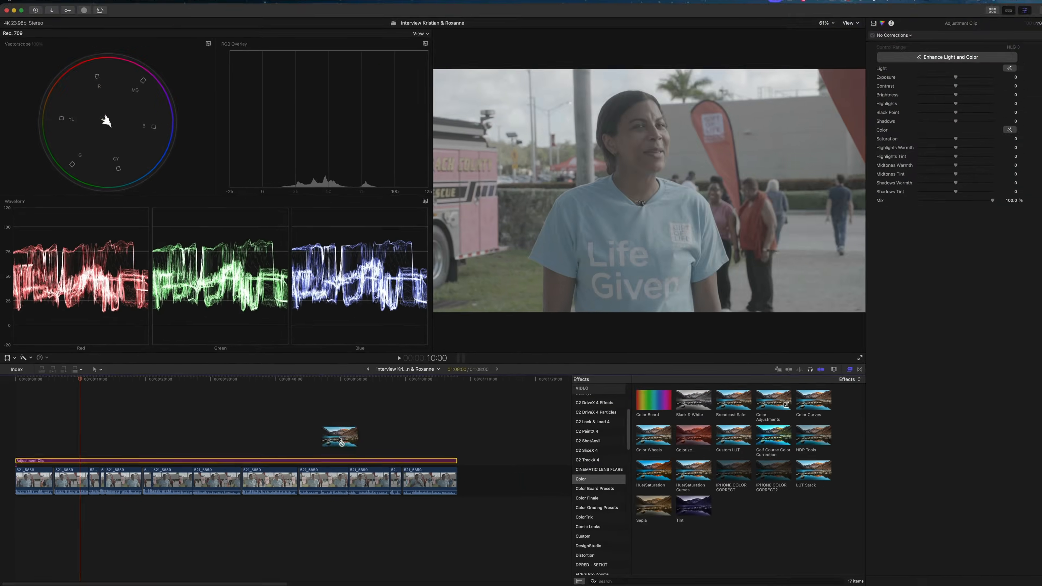
click(610, 390)
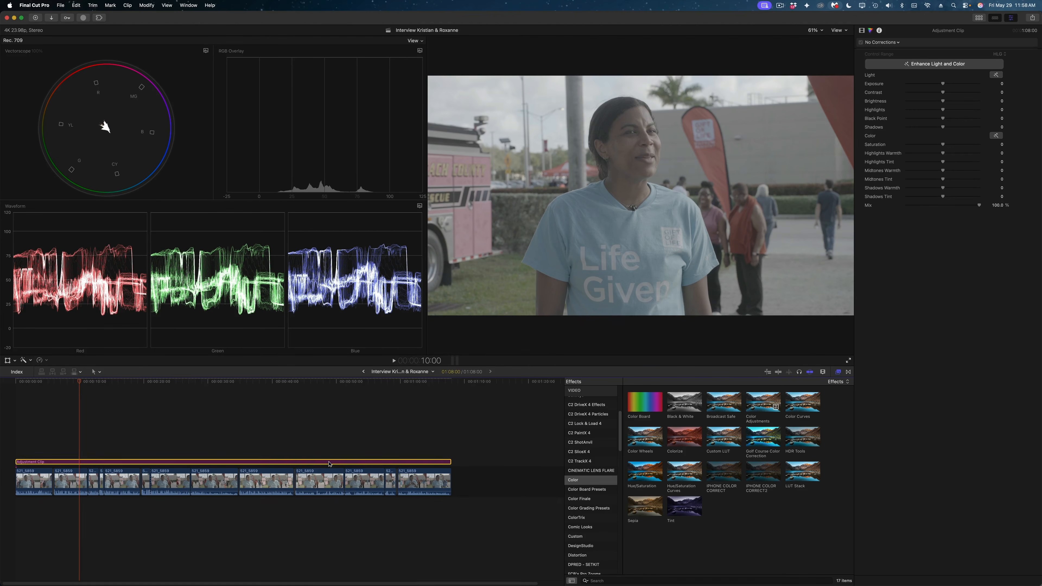
Step: Apply Enhance Light and Color to the adjustment clip and raise its brightness slightly
click(862, 30)
click(975, 61)
click(967, 103)
click(870, 30)
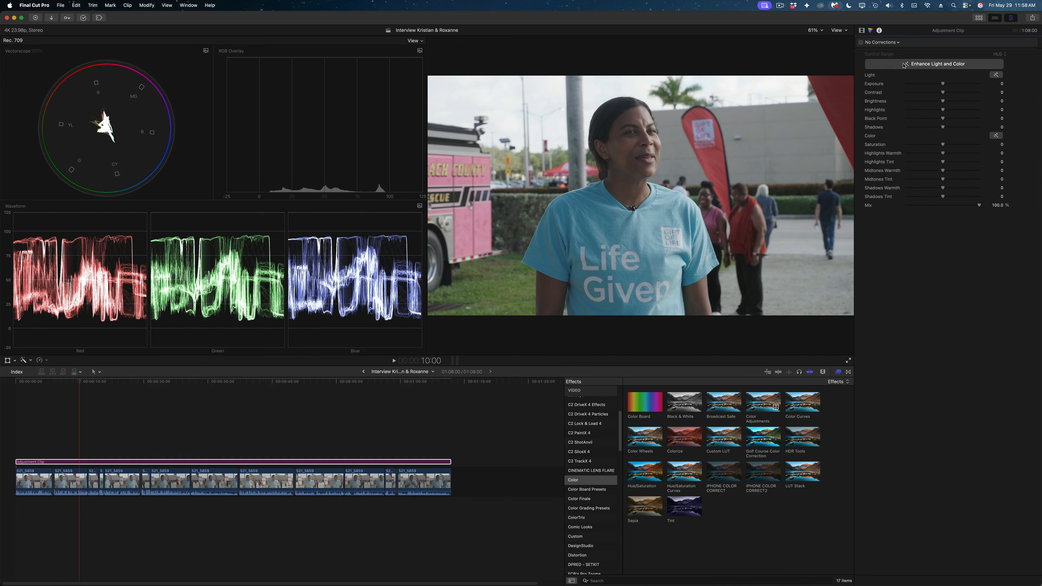
drag(943, 84, 942, 141)
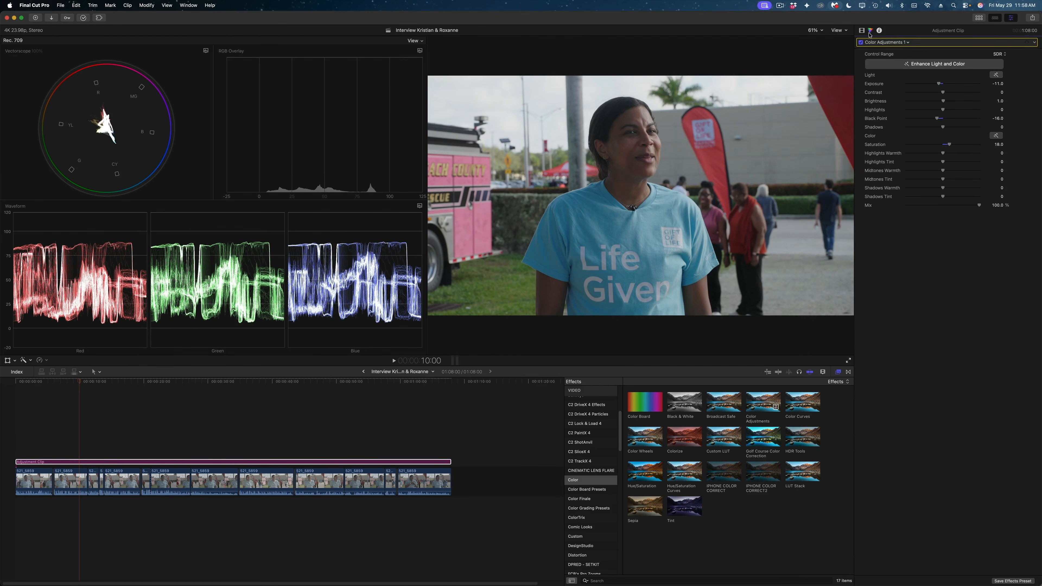
drag(943, 101, 952, 102)
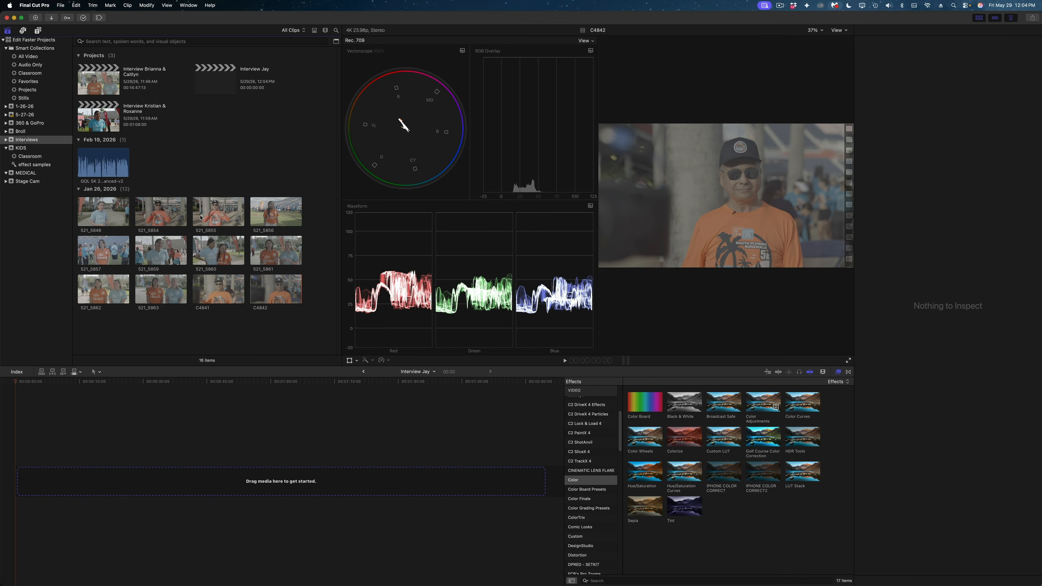
drag(161, 212, 40, 443)
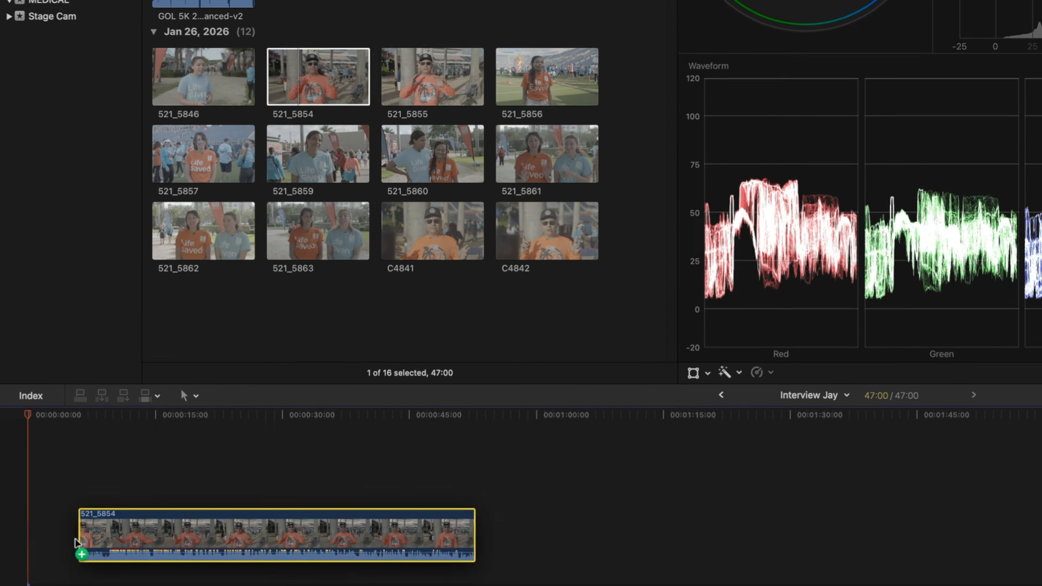
drag(75, 543, 44, 528)
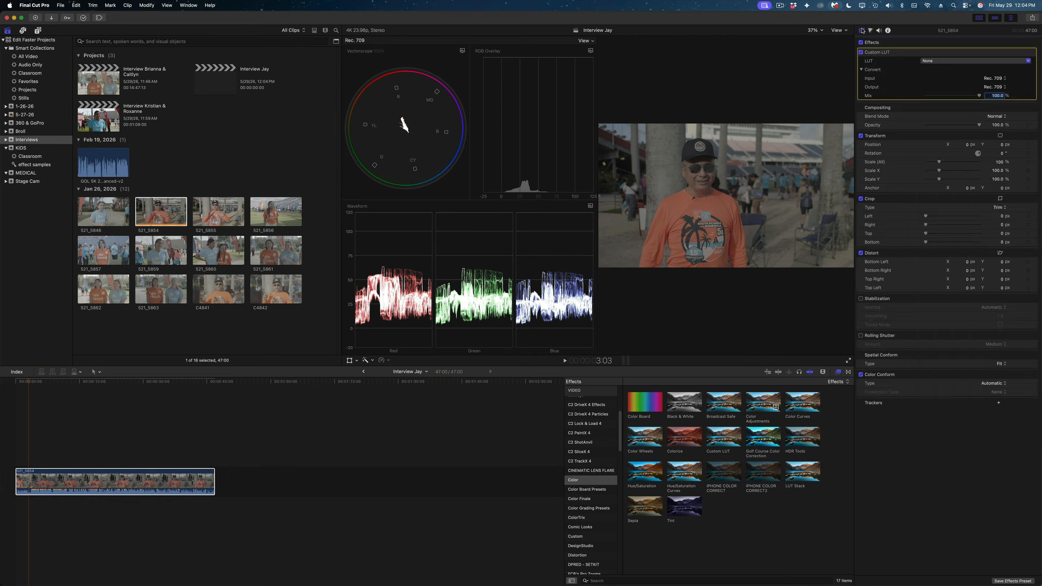
Step: Apply Enhance Light and Color to the Jay interview clip and raise its exposure to about 43
click(976, 61)
click(871, 31)
drag(943, 84, 959, 83)
click(862, 30)
drag(884, 105, 884, 55)
click(871, 30)
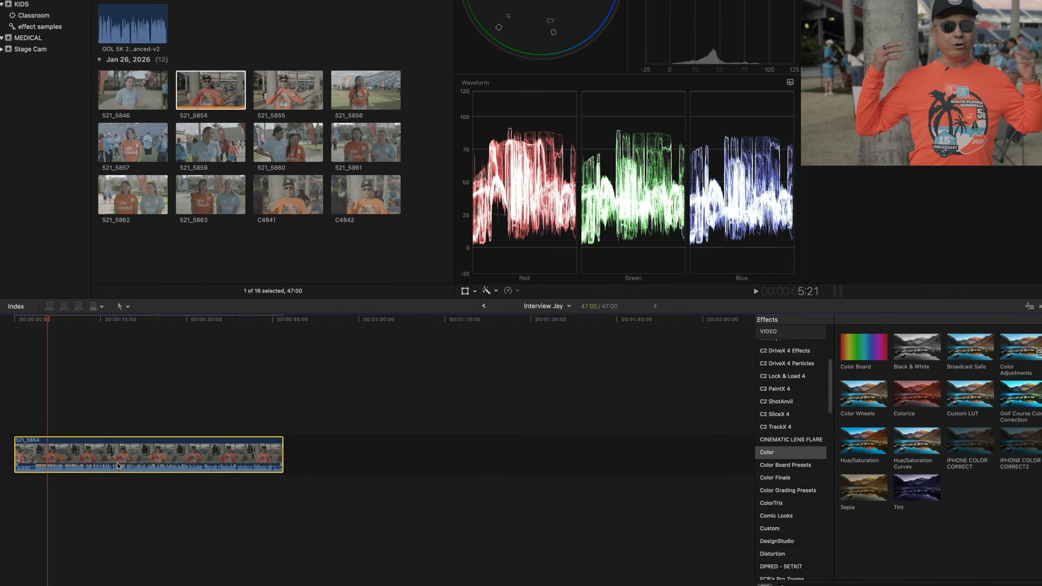
Step: Create a compound clip from the timeline named Jay Color Corrrected and select it in the browser
key(super+o)
text(Jay Color Corrrected)
key(Return)
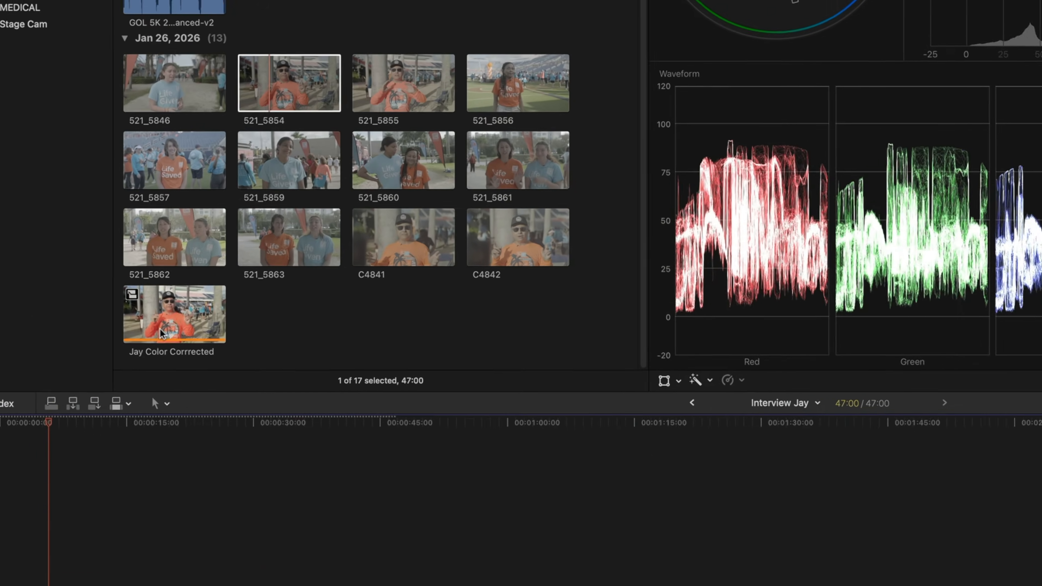
click(160, 329)
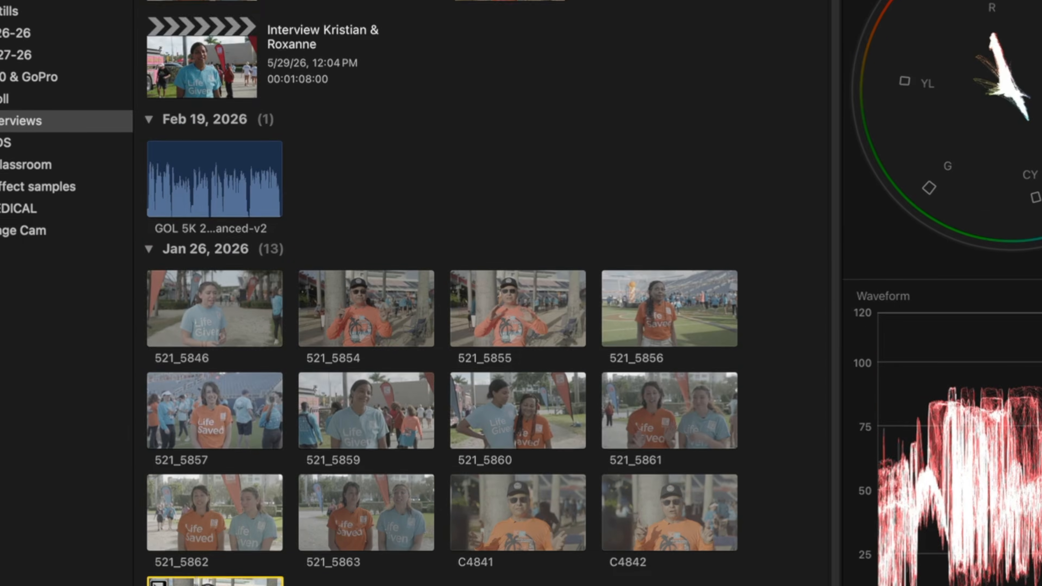
Step: Switch the browser to list view, select the Jay Color Corrrected clip and mark an in point
click(771, 40)
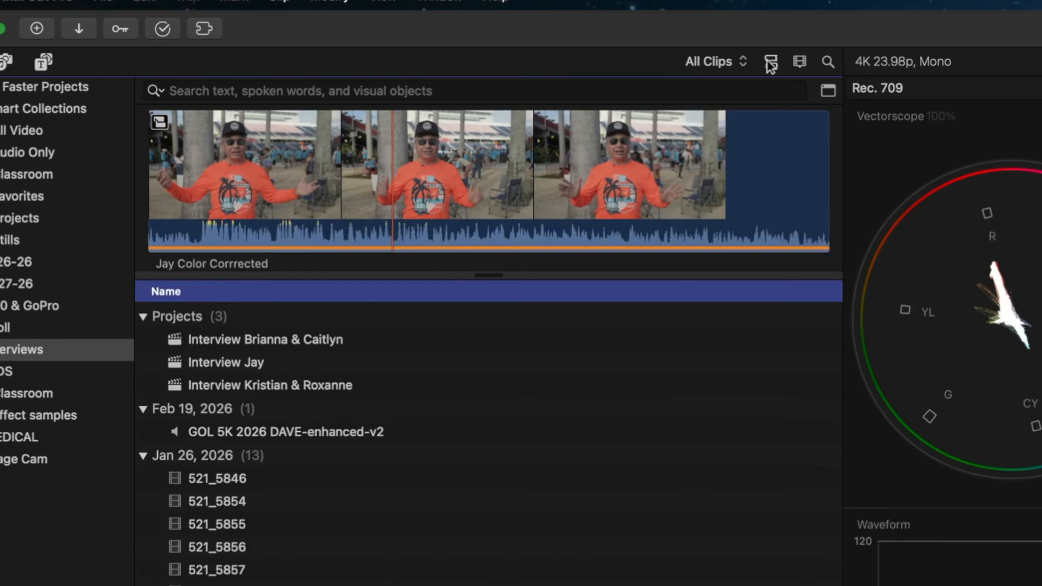
click(188, 173)
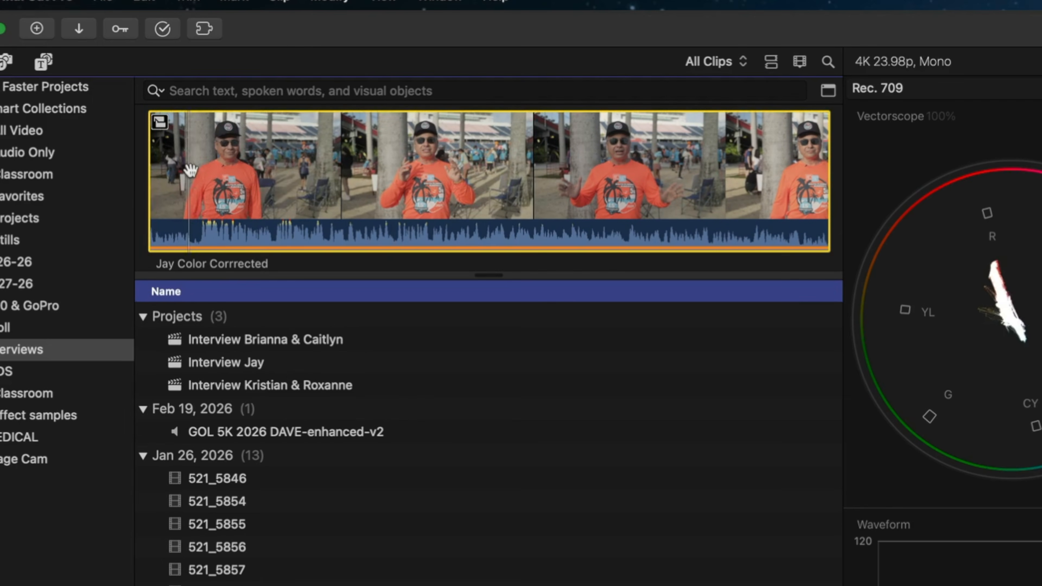
key(i)
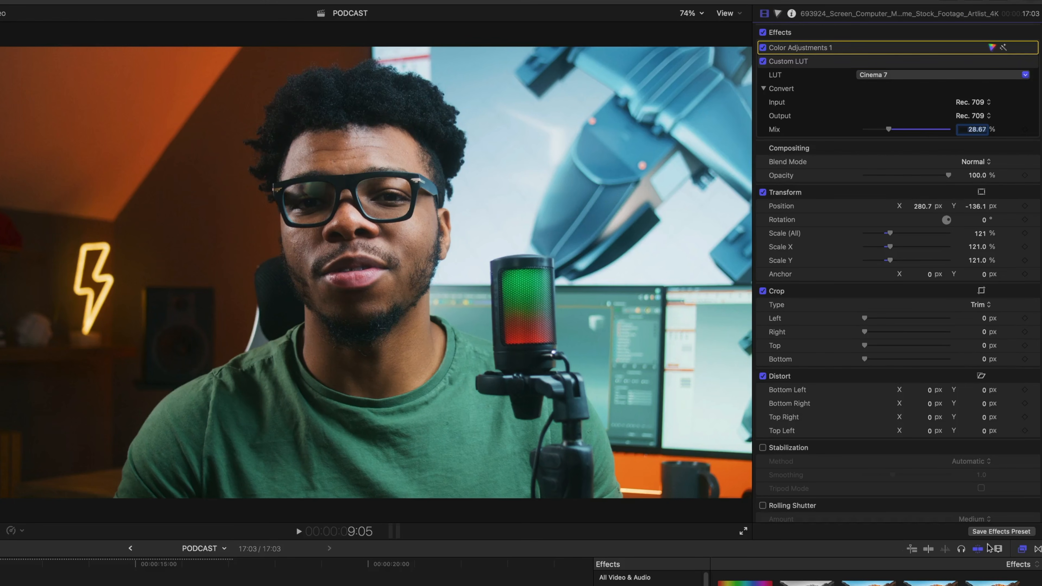
Step: Save the clip's effects as a preset named Studio Color and Punch in the Color category
click(1000, 532)
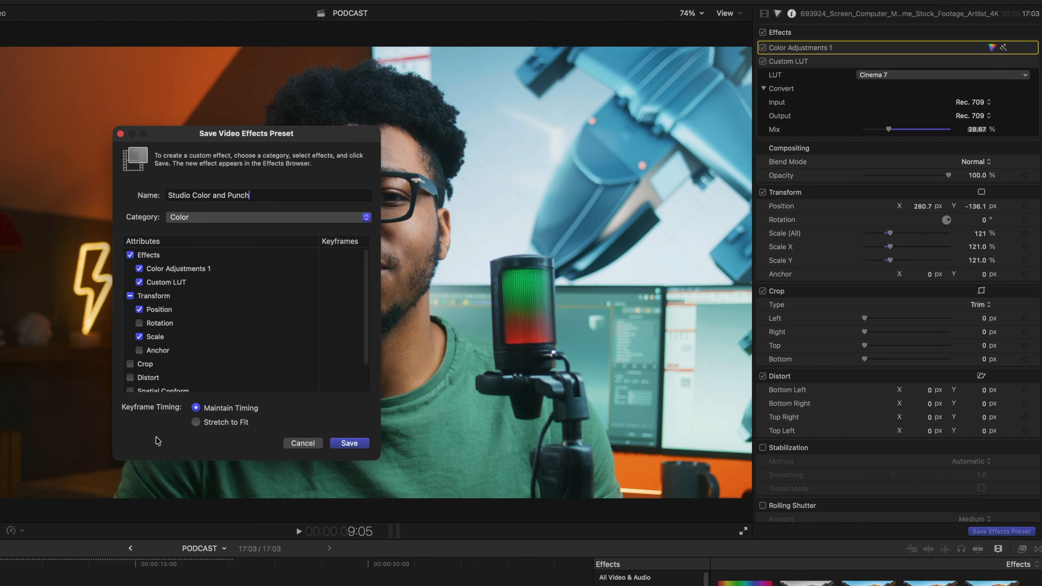
click(350, 443)
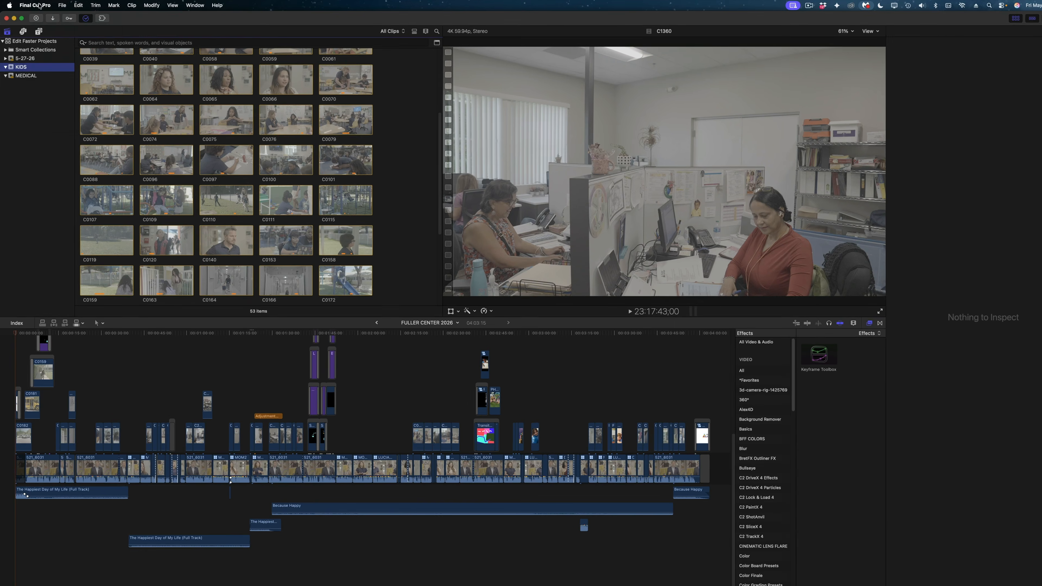
Step: Open the app settings and switch to the Playback pane
click(43, 5)
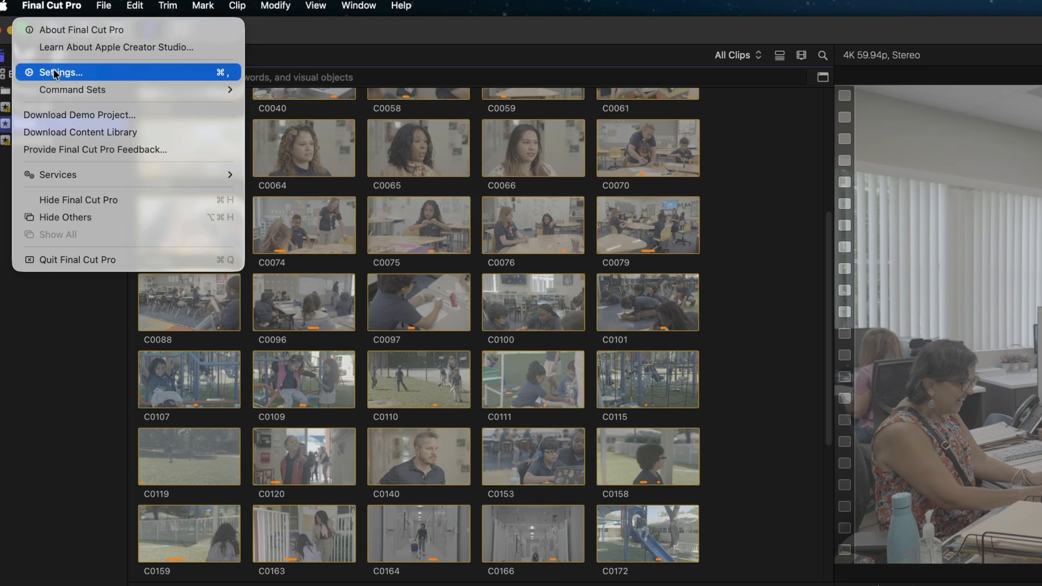
click(56, 73)
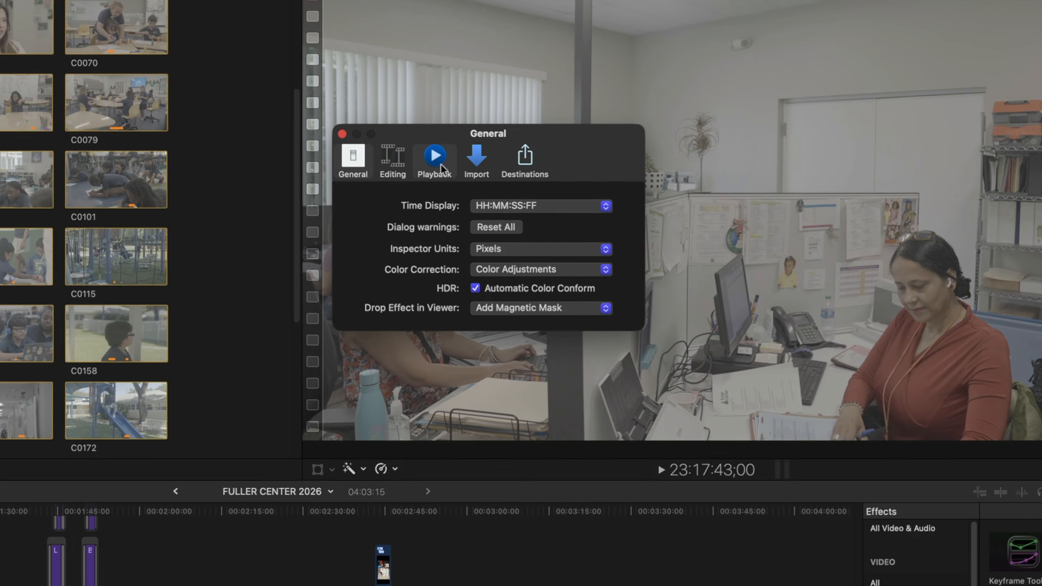
click(441, 167)
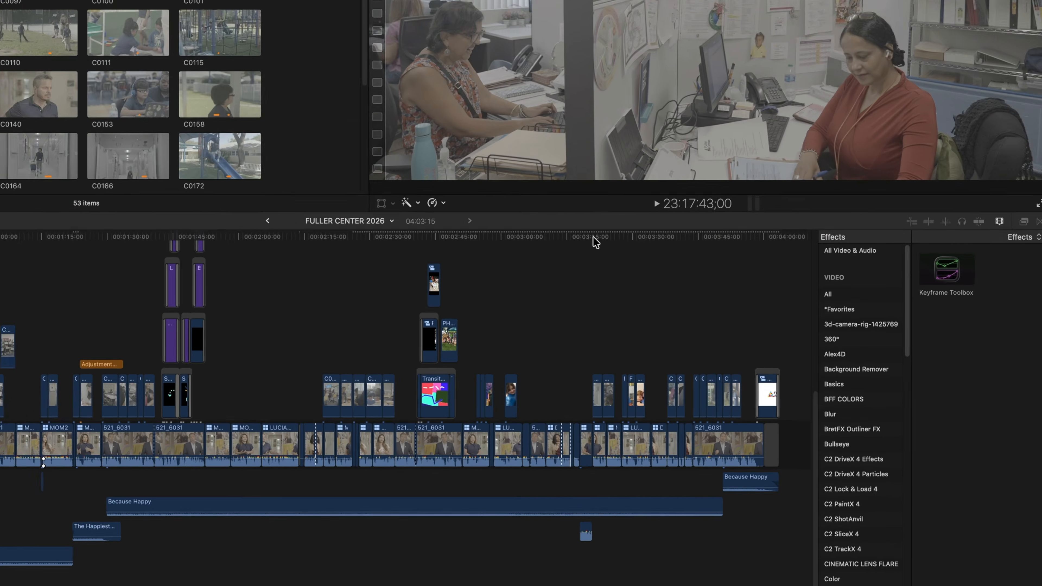
Step: Open Media Import and turn on Visual Search and Transcribe in English in the analysis options
key(ctrl+shift+r)
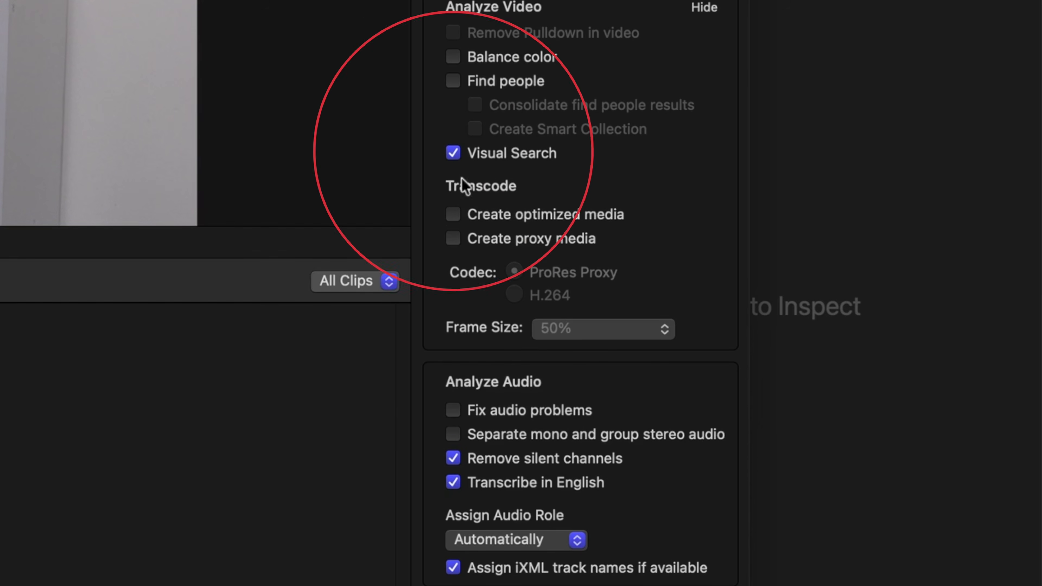
click(453, 154)
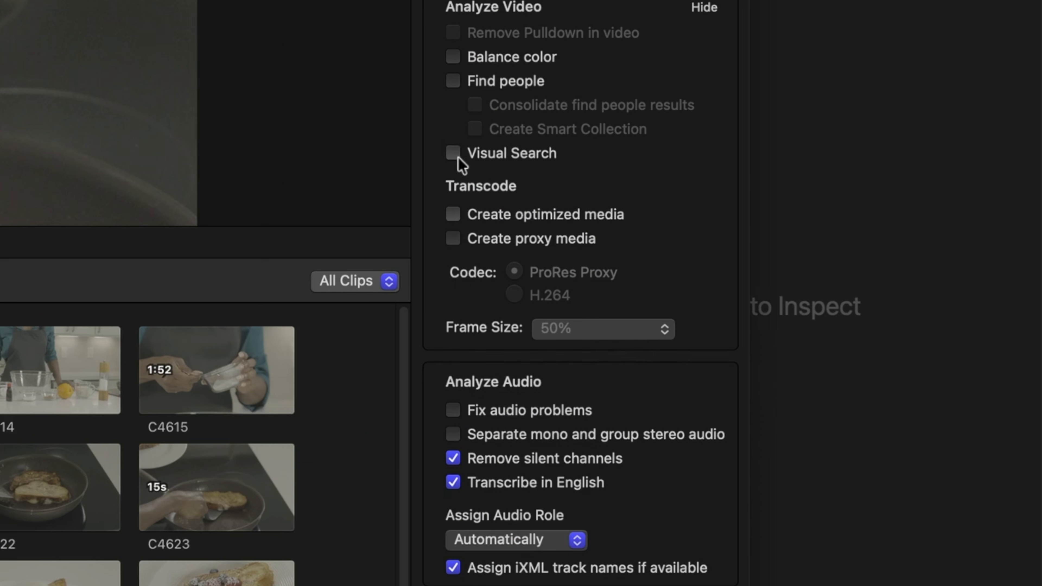
click(459, 158)
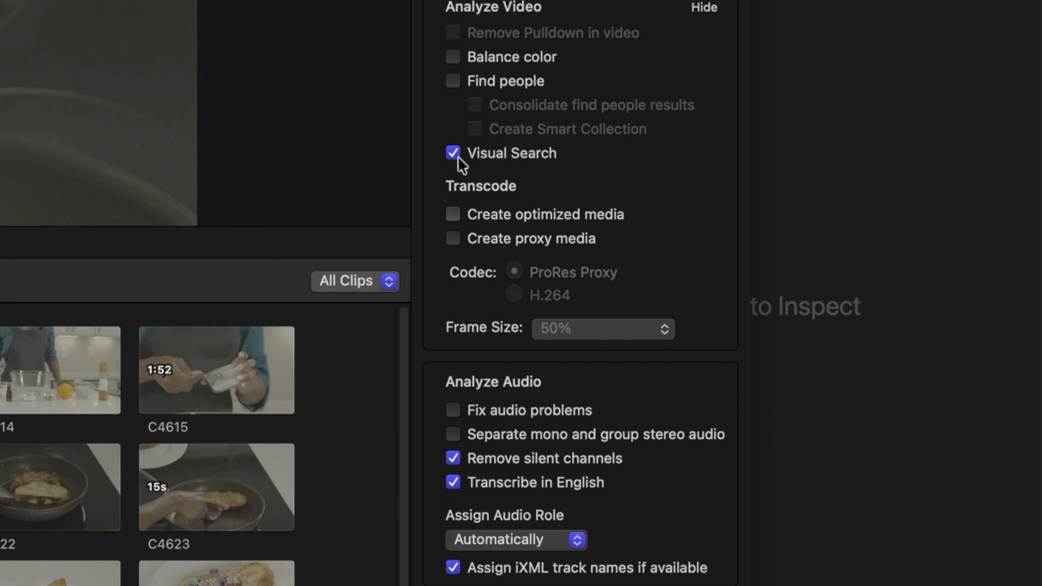
click(454, 483)
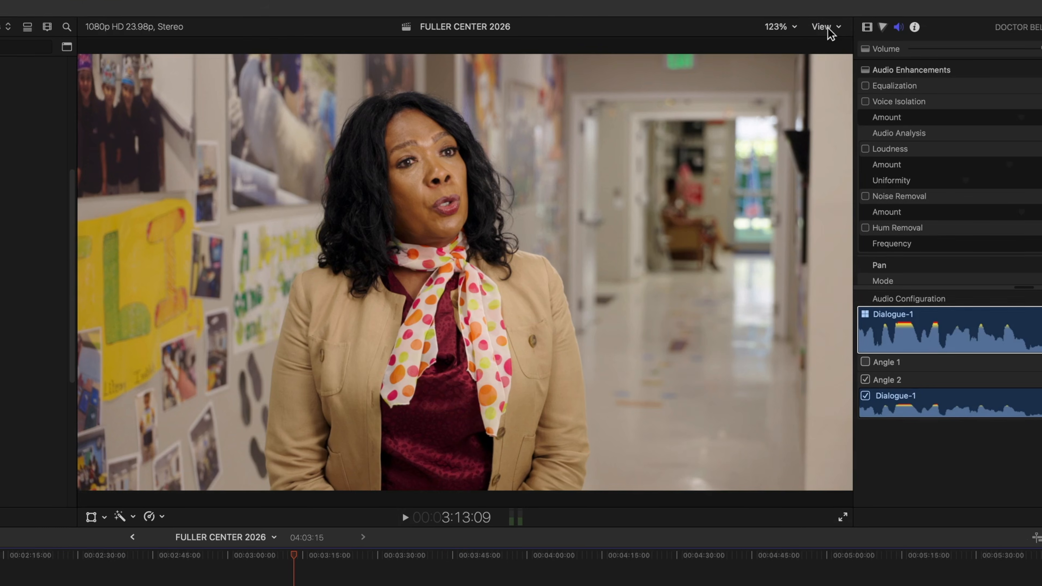
Step: Set the viewer quality to Better Performance and play the timeline
click(834, 28)
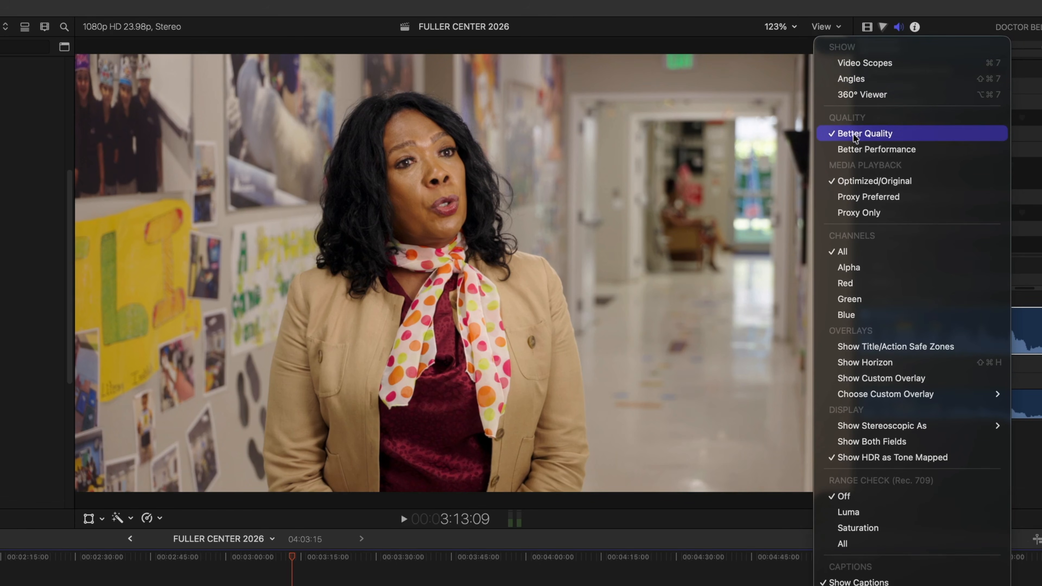
click(855, 152)
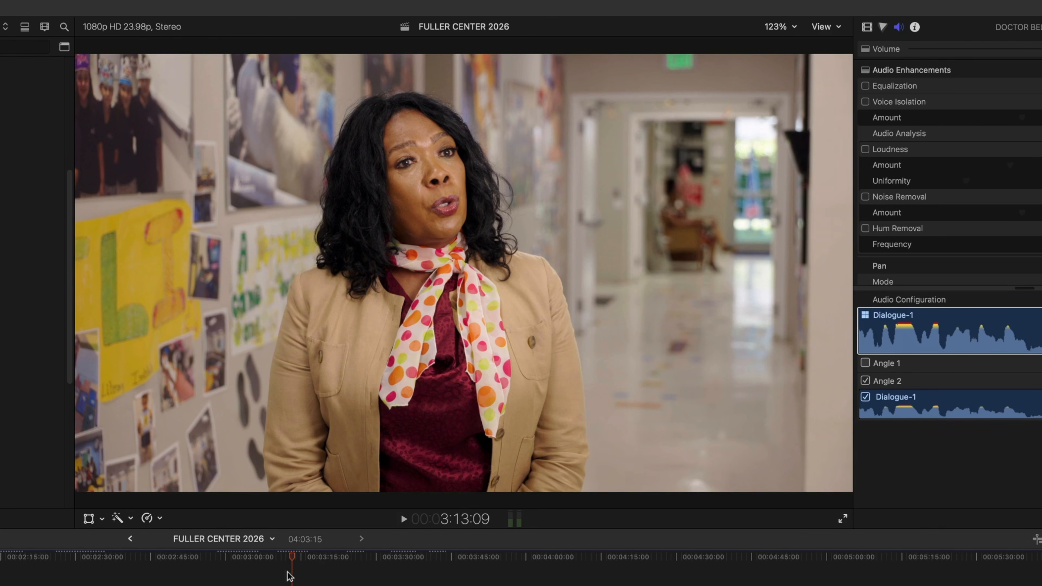
key(space)
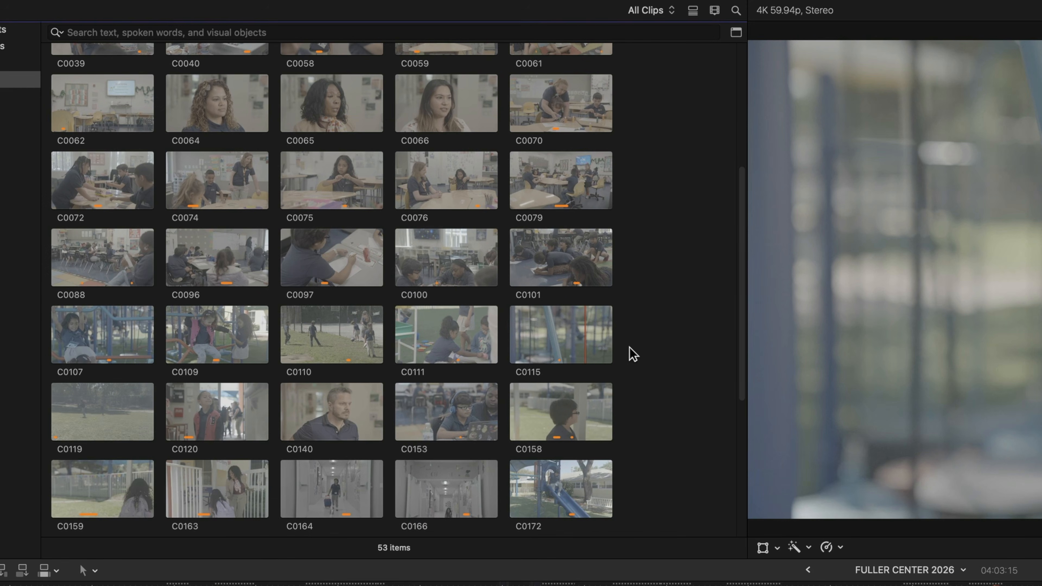
Step: Select a group of browser clips and open Transcode Media to create proxy media for them
drag(665, 315, 76, 86)
right_click(77, 87)
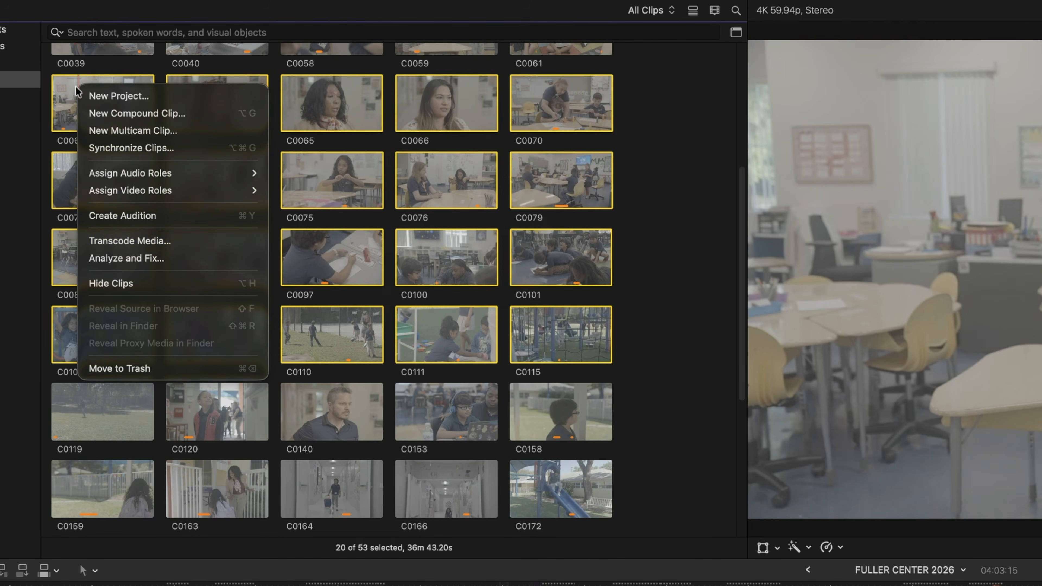
click(141, 241)
click(899, 515)
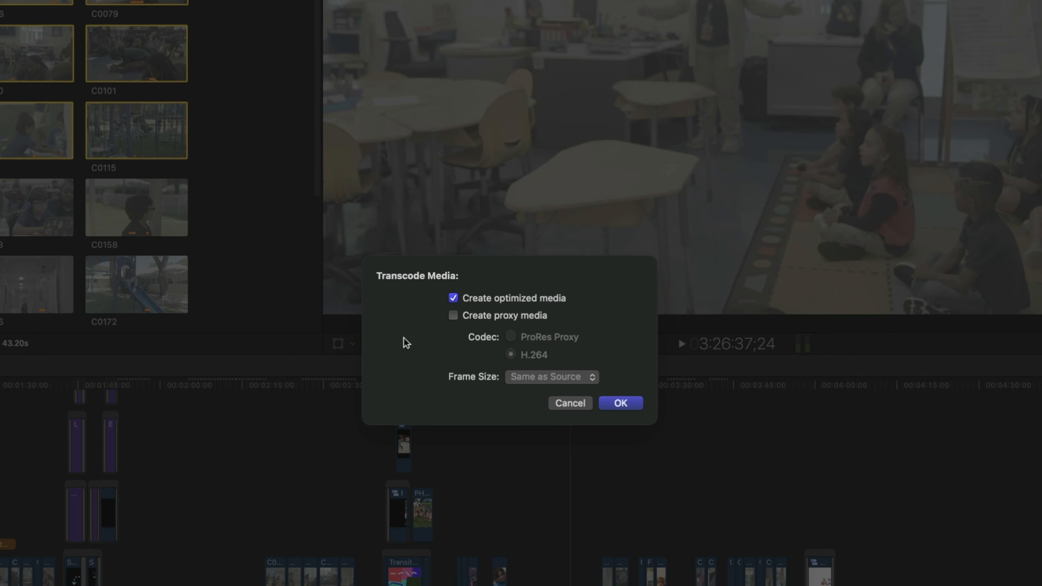
click(453, 316)
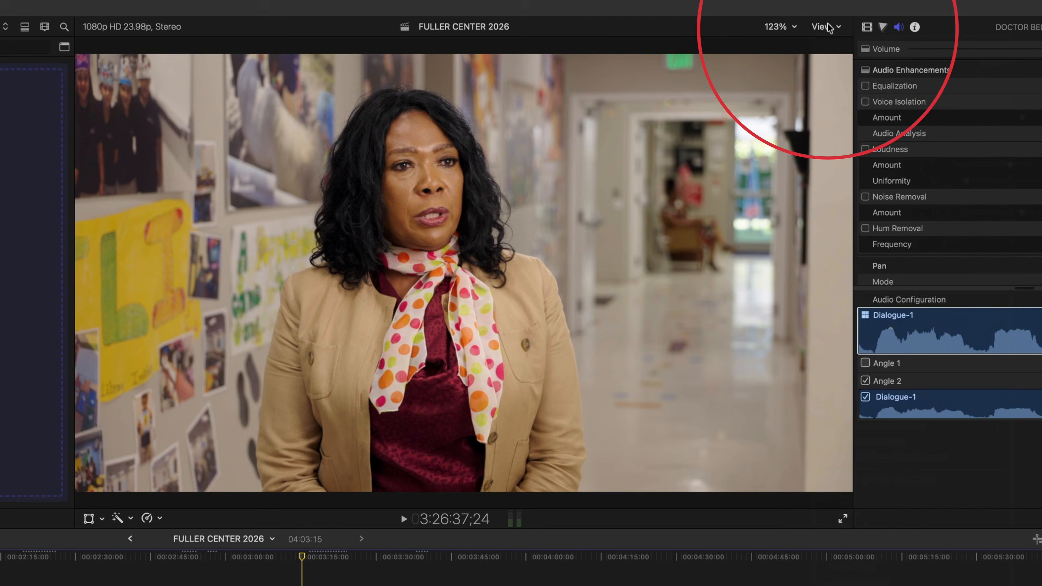
Step: Set media playback to Proxy Preferred, try Proxy Only, and return to Proxy Preferred
click(839, 32)
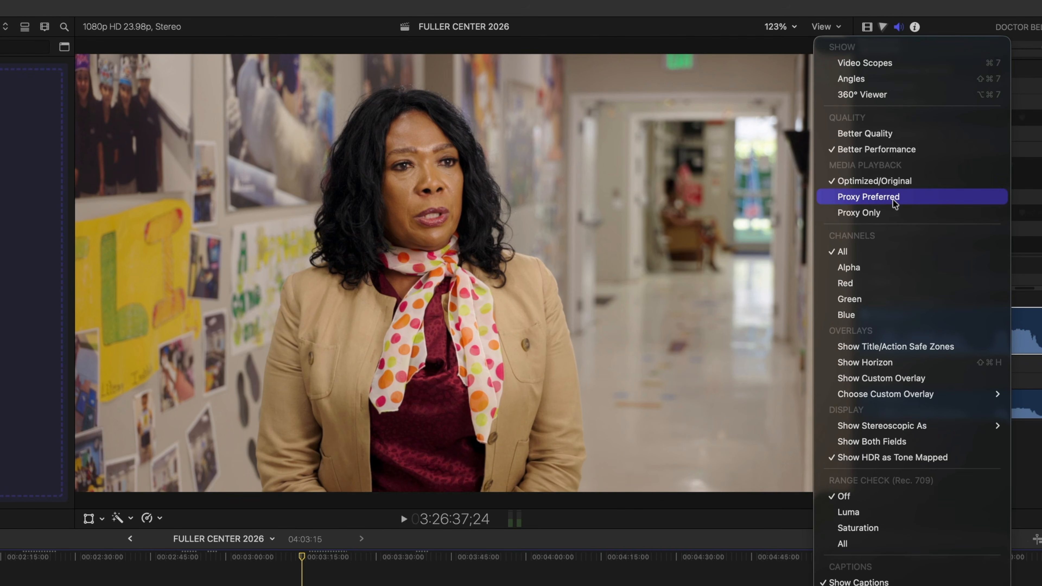
click(909, 200)
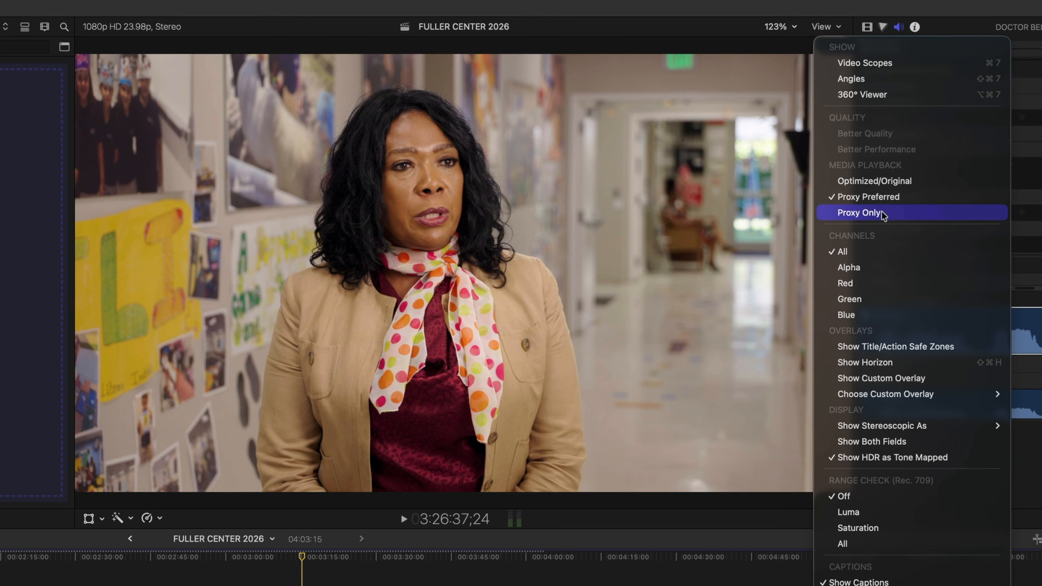
click(883, 213)
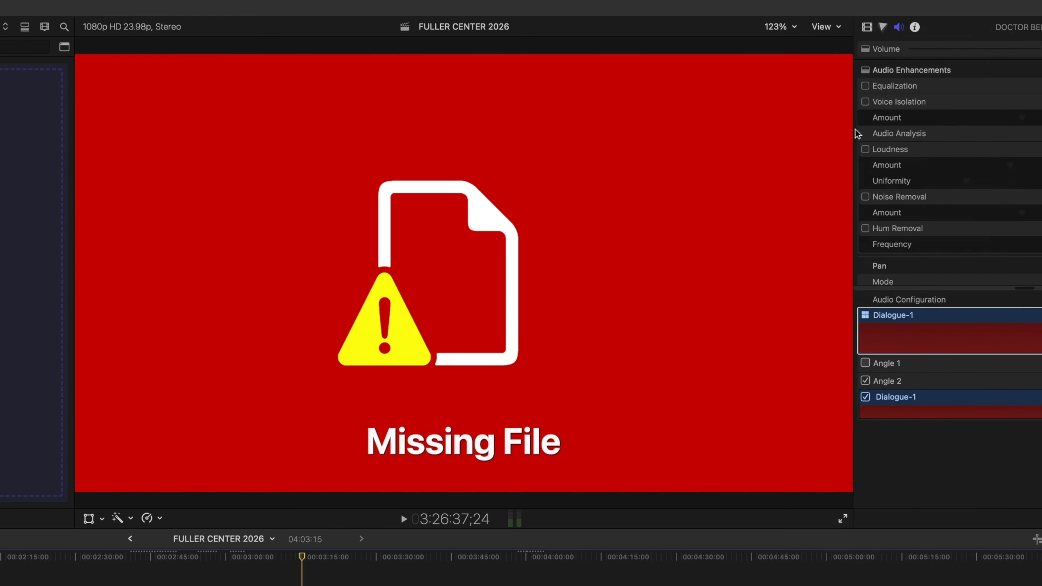
click(829, 27)
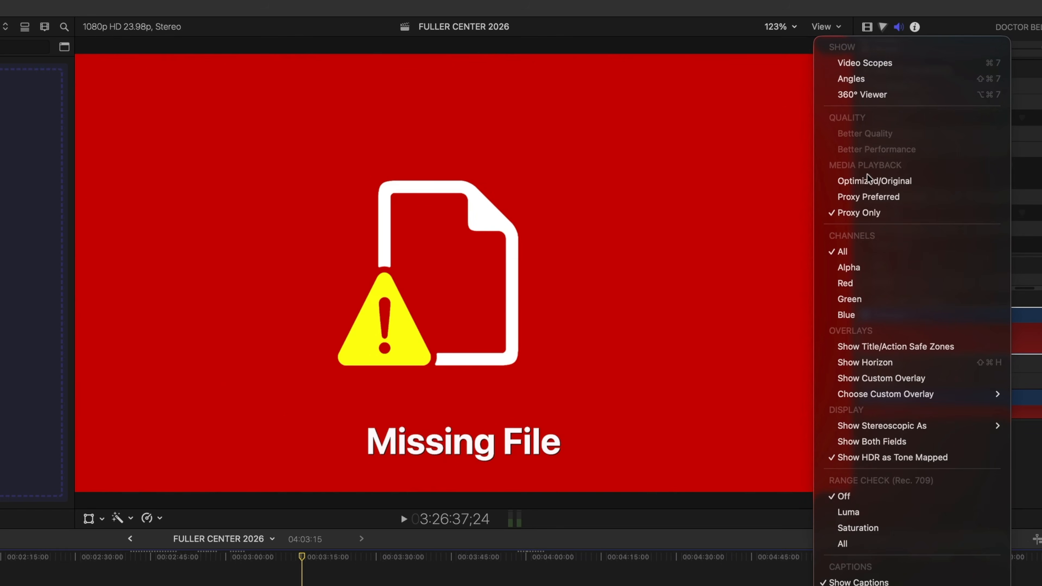
click(867, 198)
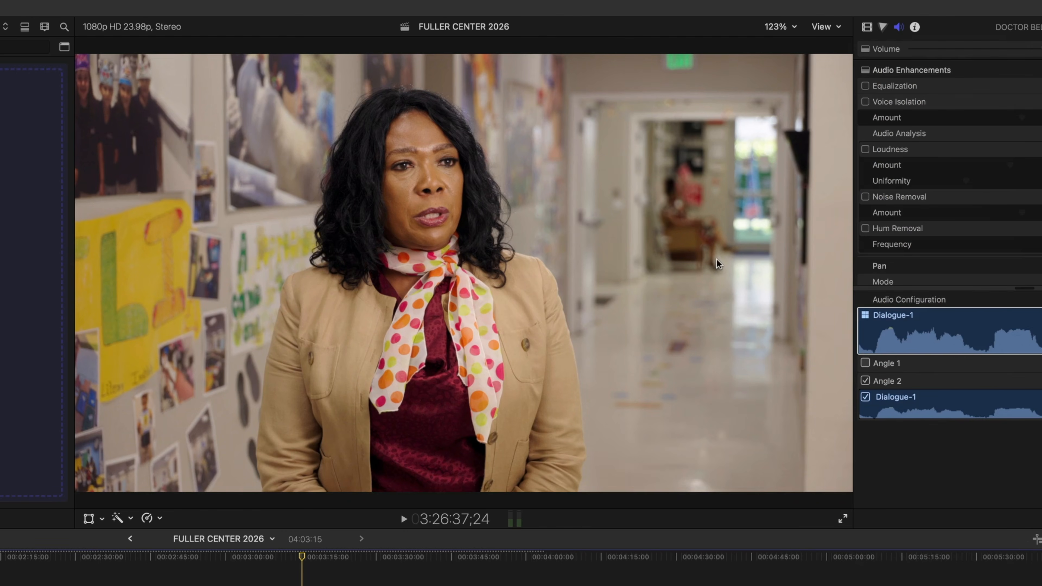